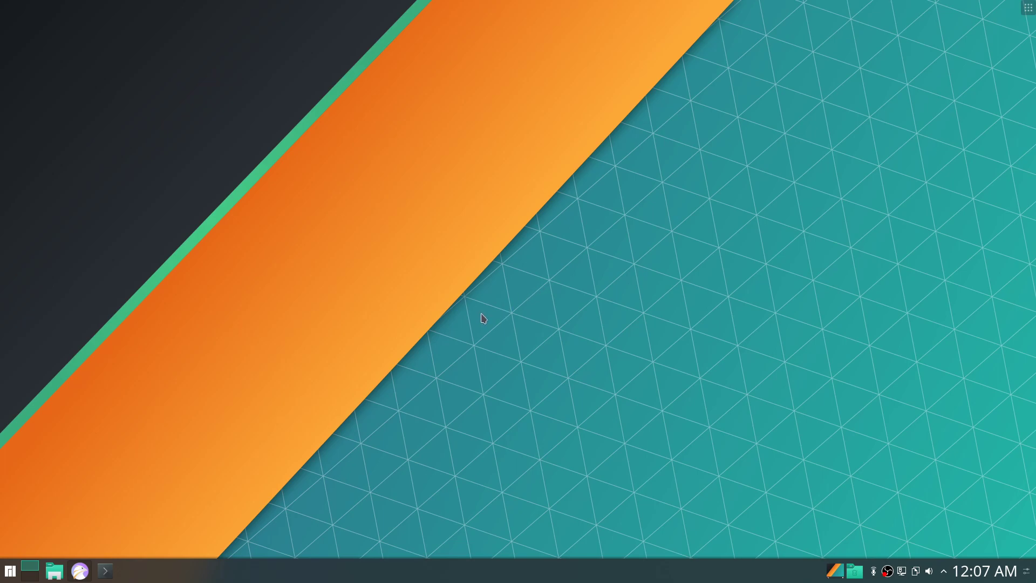
Restore Falkon, glance at the OneDrive tab, then scroll the rclone home page to its Features list.
{"action": "mouse_move", "coordinate": [79, 569]}
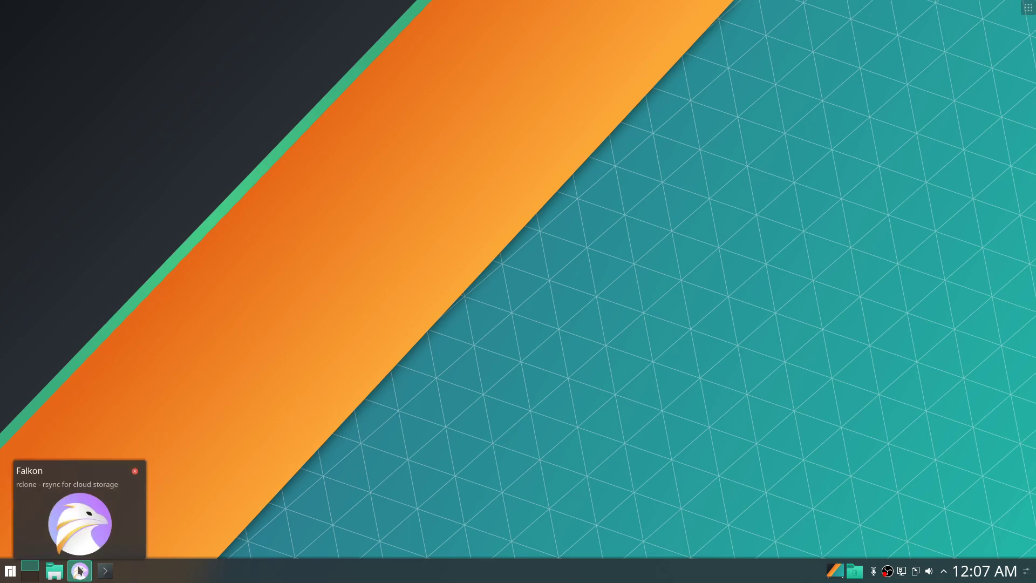
{"action": "left_click", "coordinate": [79, 570]}
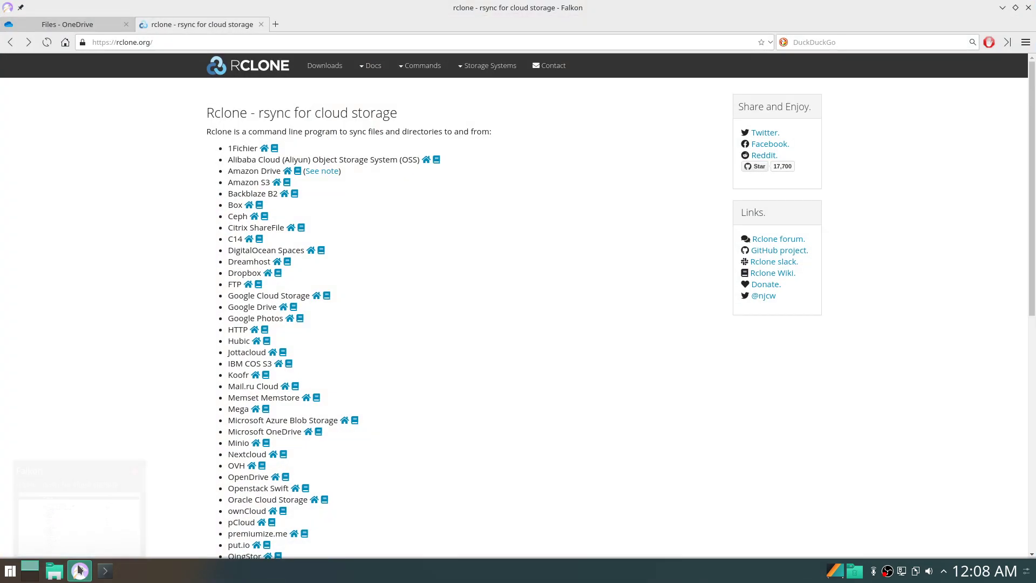
{"action": "left_click", "coordinate": [72, 27]}
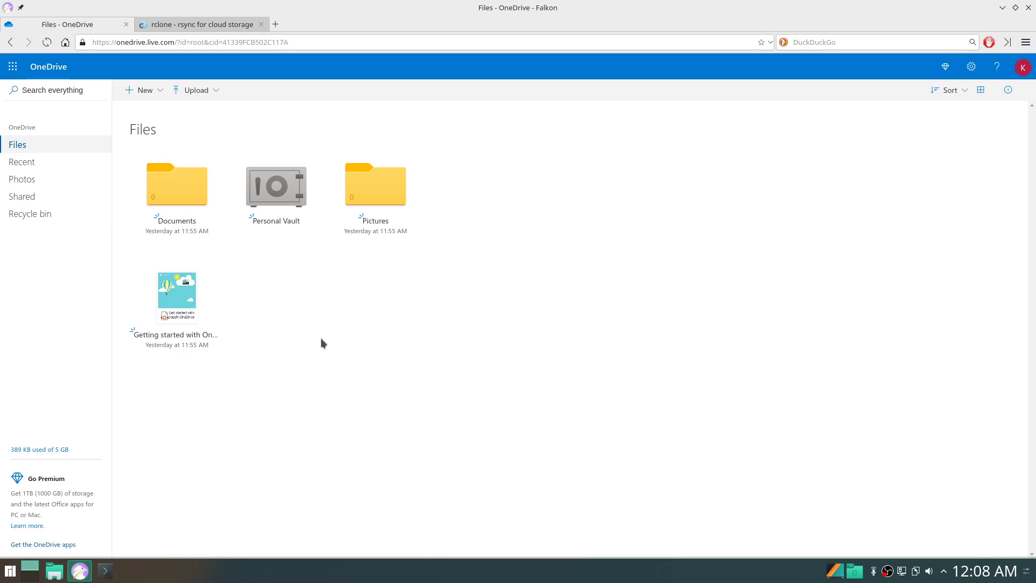
{"action": "left_click", "coordinate": [200, 26]}
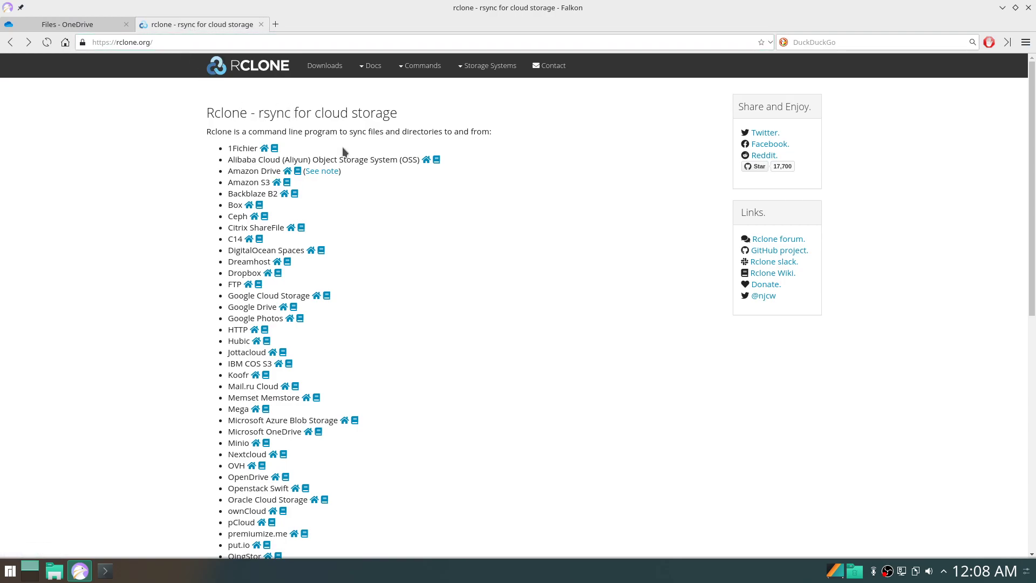
{"action": "scroll", "coordinate": [342, 147], "scroll_direction": "down", "scroll_amount": 3}
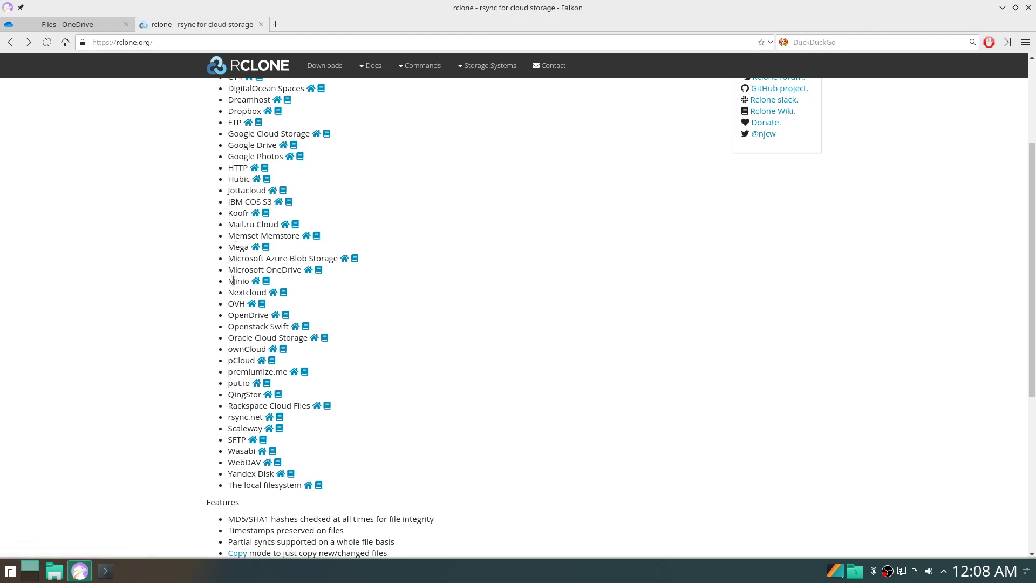
{"action": "scroll", "coordinate": [232, 273], "scroll_direction": "down", "scroll_amount": 5}
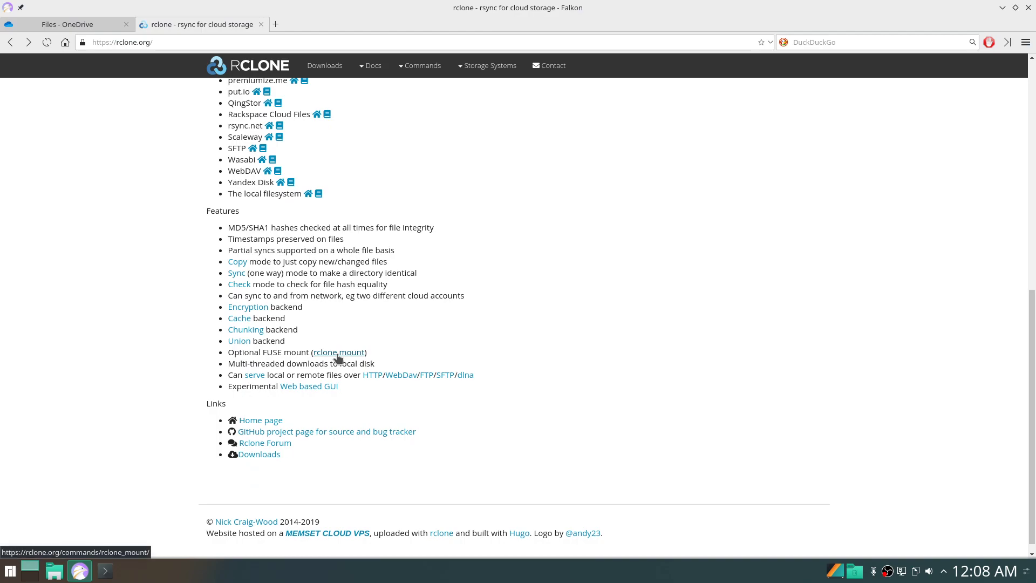
Open the rclone mount docs, read the VFS cache mode sections, then return to the OneDrive Files tab.
{"action": "left_click", "coordinate": [331, 357]}
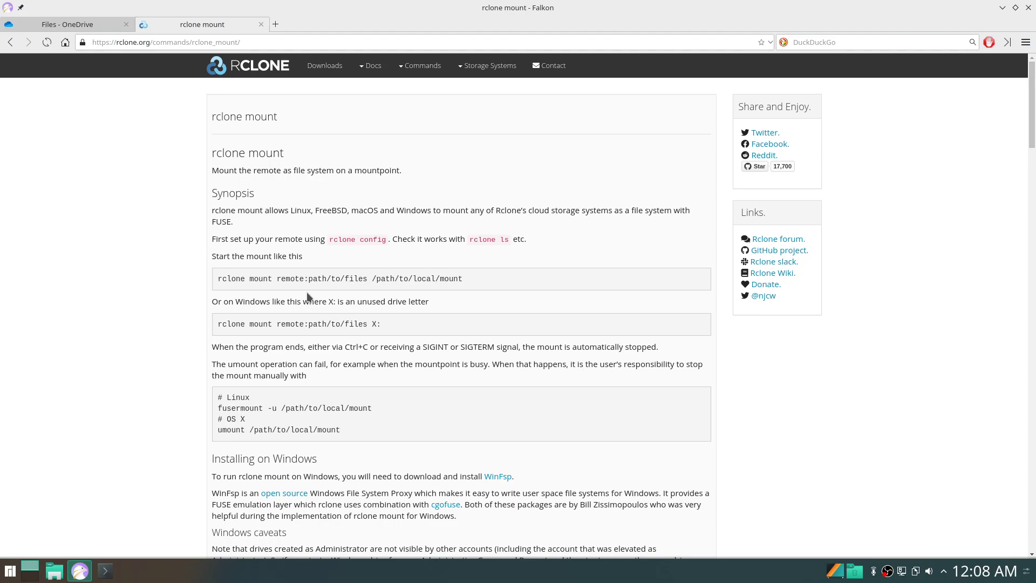
{"action": "scroll", "coordinate": [307, 296], "scroll_direction": "down", "scroll_amount": 3}
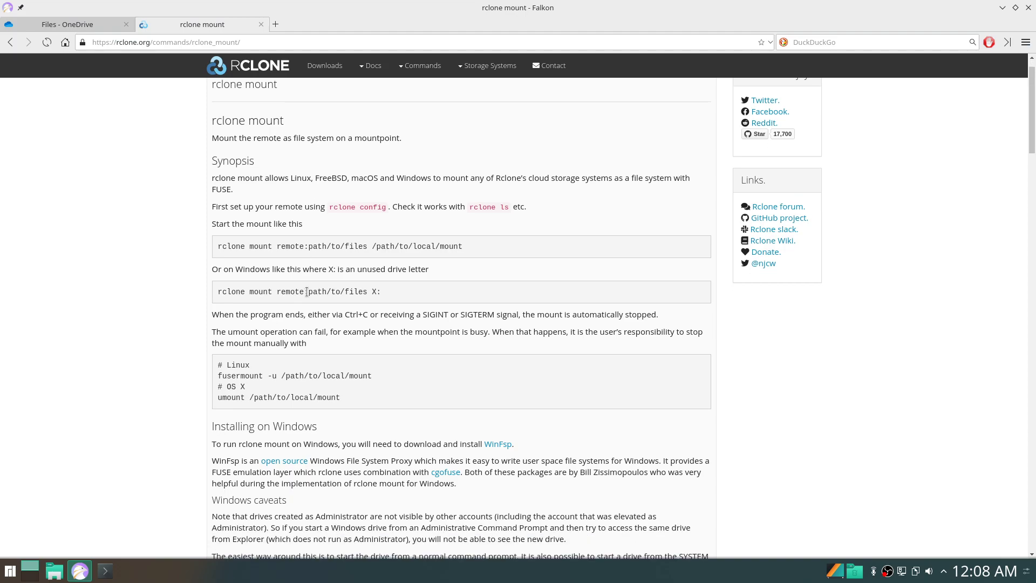
{"action": "scroll", "coordinate": [1035, 232], "scroll_direction": "down", "scroll_amount": 20}
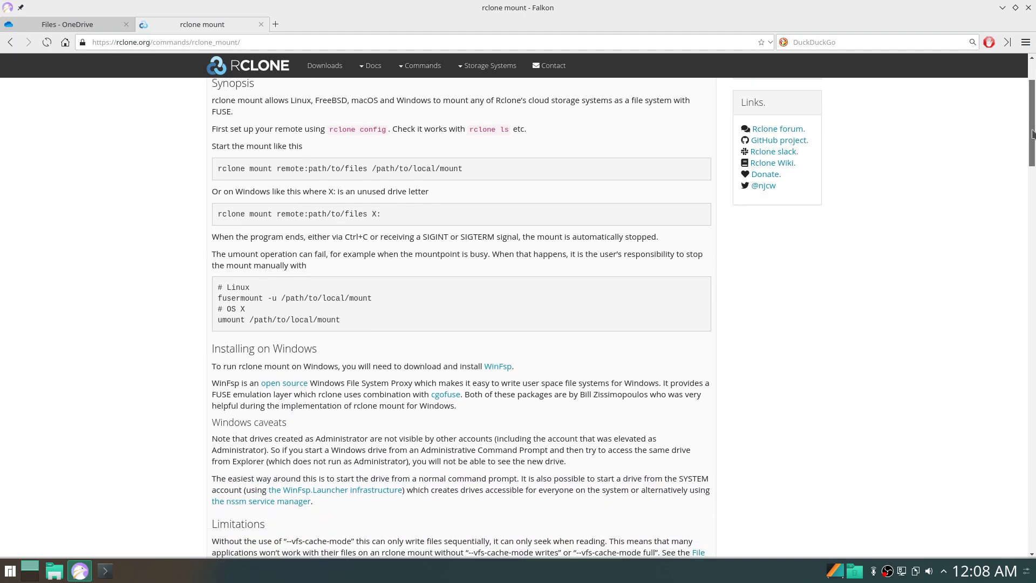
{"action": "left_click_drag", "start_coordinate": [1035, 251], "coordinate": [1035, 371]}
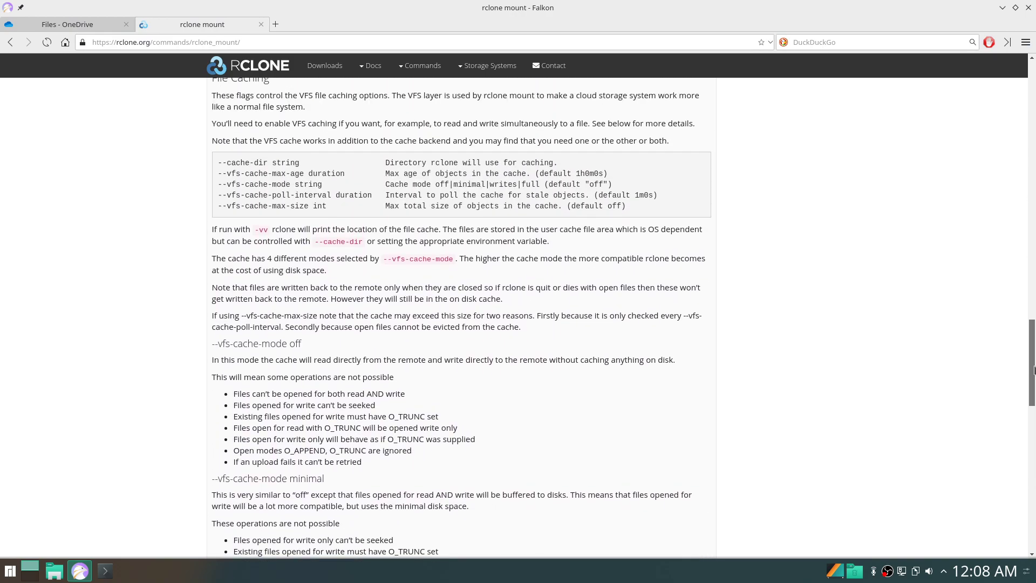
{"action": "scroll", "coordinate": [242, 173], "scroll_direction": "up", "scroll_amount": 1}
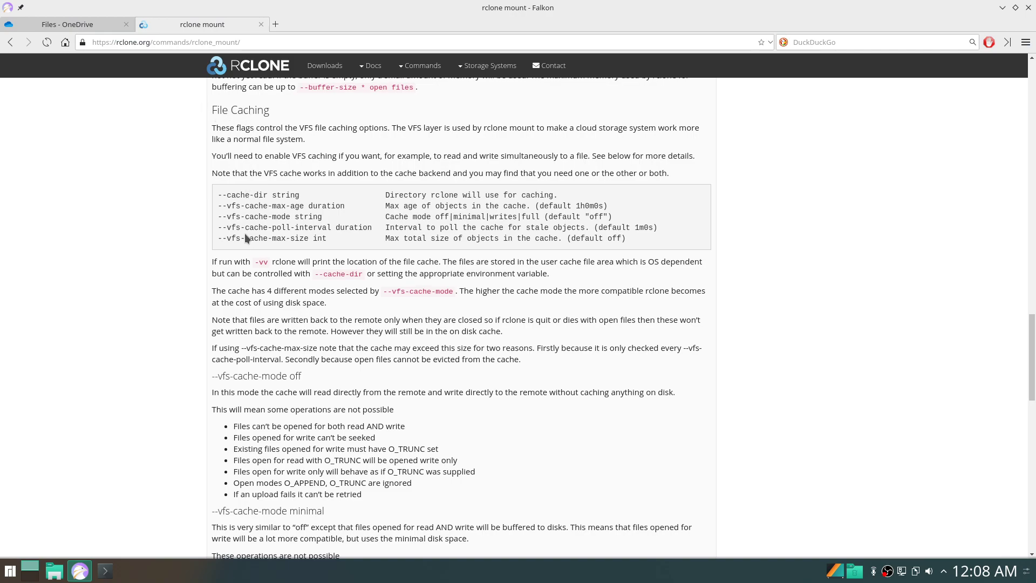
{"action": "scroll", "coordinate": [245, 234], "scroll_direction": "down", "scroll_amount": 3}
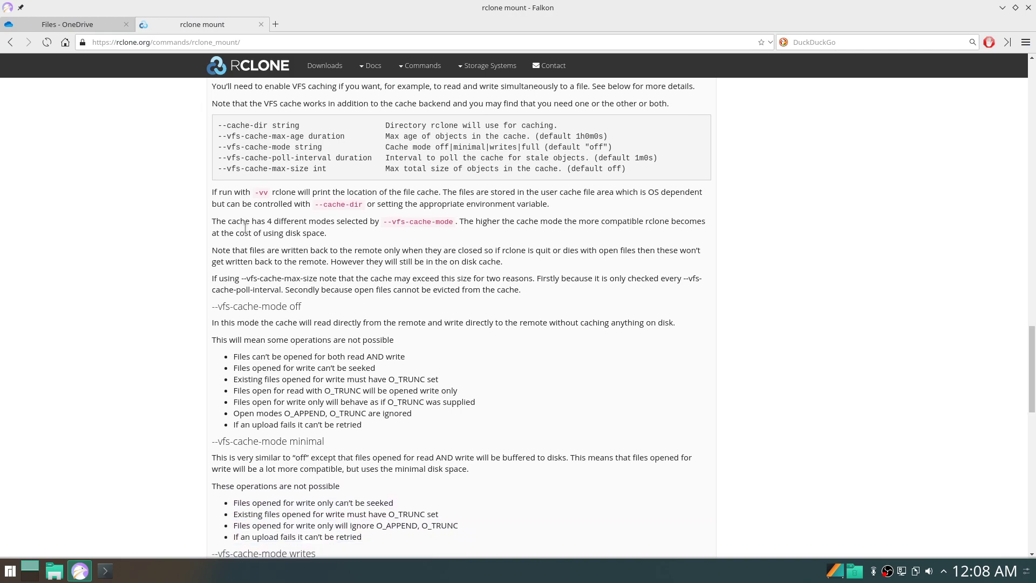
{"action": "scroll", "coordinate": [244, 225], "scroll_direction": "down", "scroll_amount": 2}
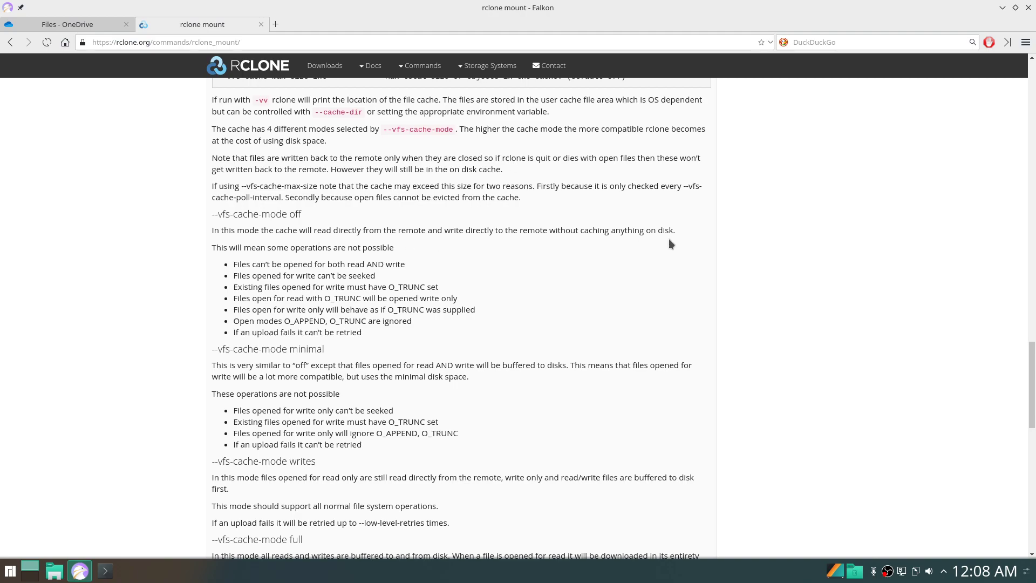
{"action": "scroll", "coordinate": [408, 226], "scroll_direction": "down", "scroll_amount": 4}
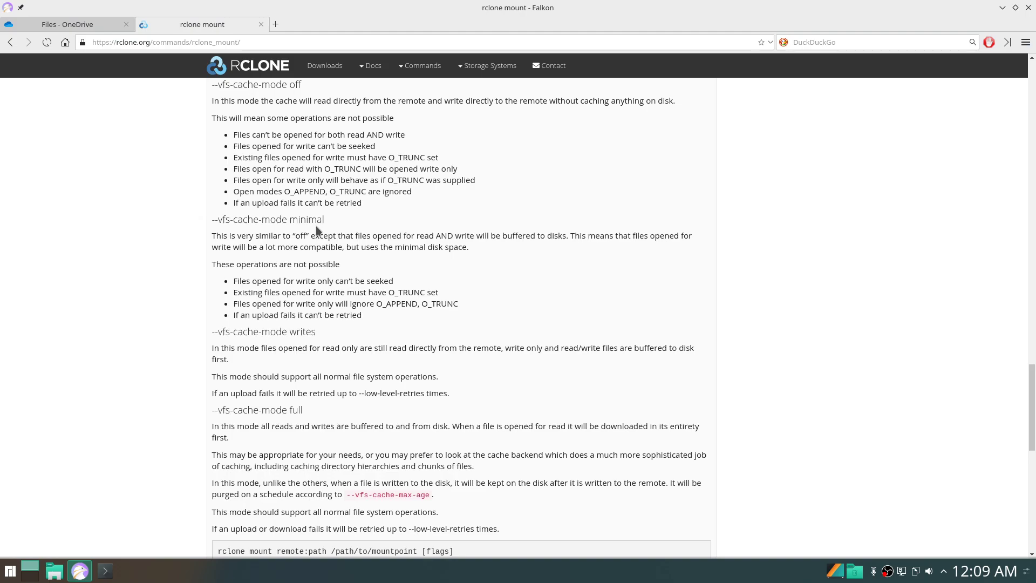
{"action": "scroll", "coordinate": [316, 225], "scroll_direction": "down", "scroll_amount": 2}
{"action": "scroll", "coordinate": [316, 225], "scroll_direction": "down", "scroll_amount": 3}
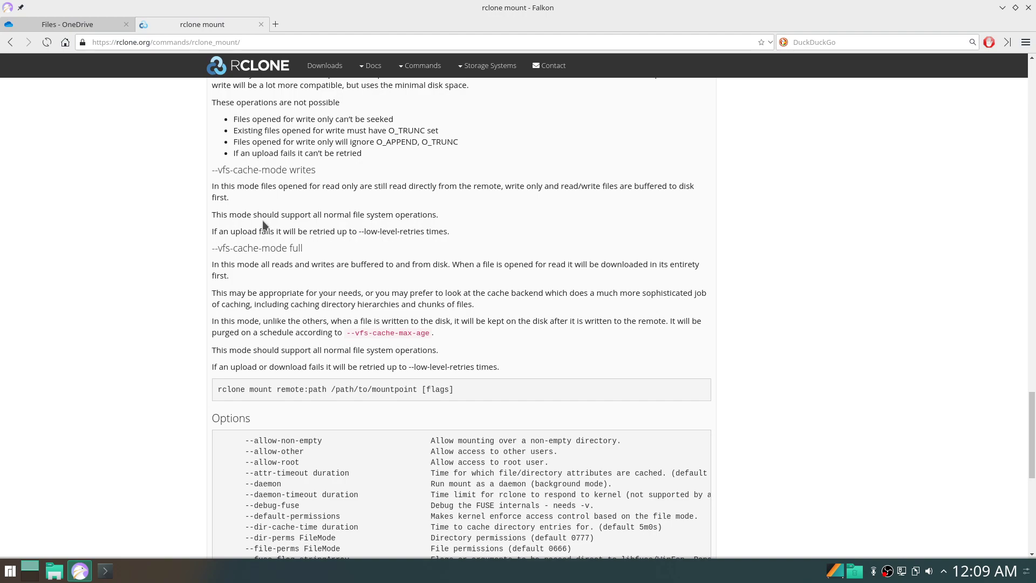
{"action": "left_click", "coordinate": [88, 28]}
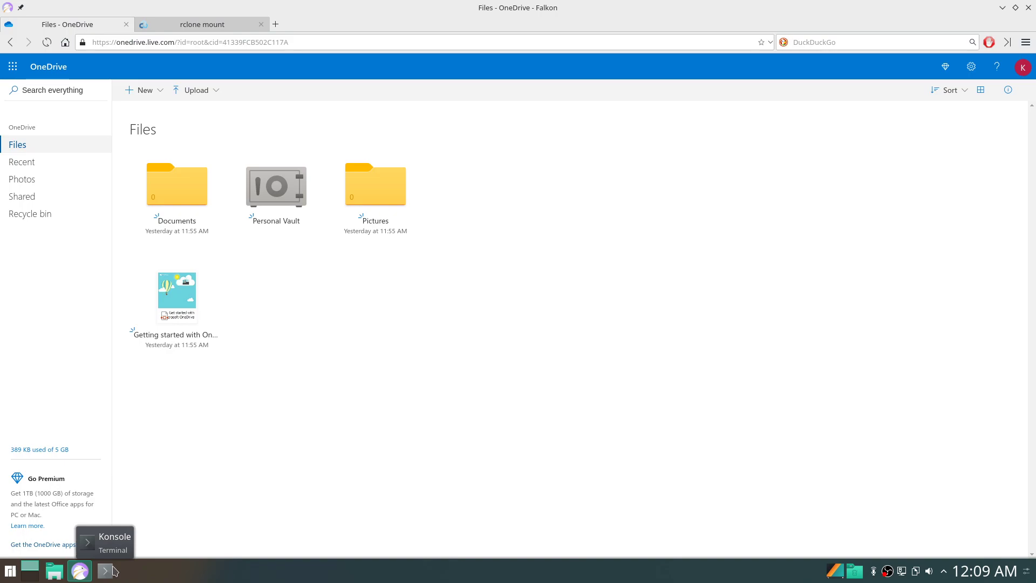
Open Konsole and run rclone to list its available commands.
{"action": "left_click", "coordinate": [107, 570]}
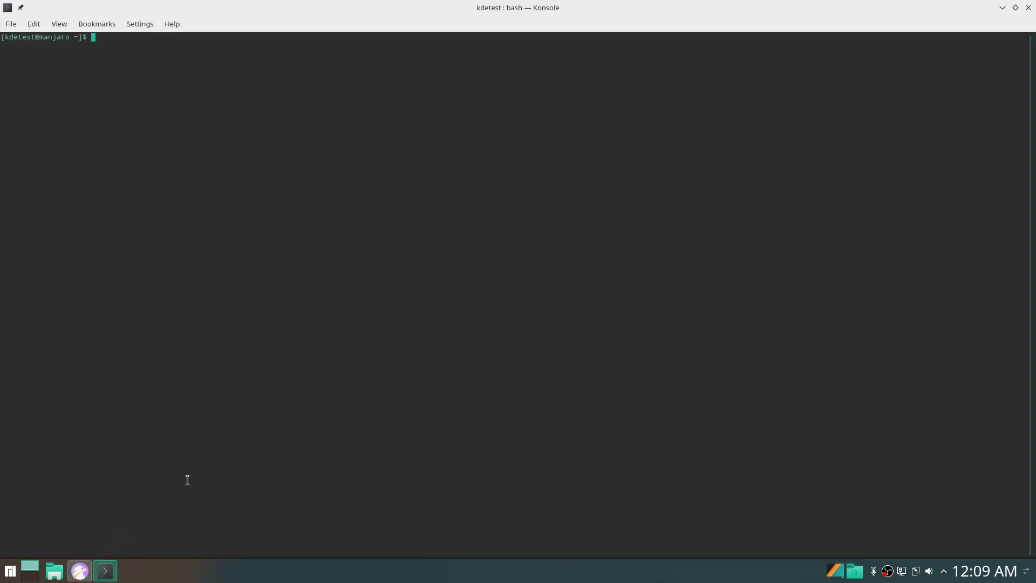
{"action": "type", "text": "rclone"}
{"action": "key", "text": "Return"}
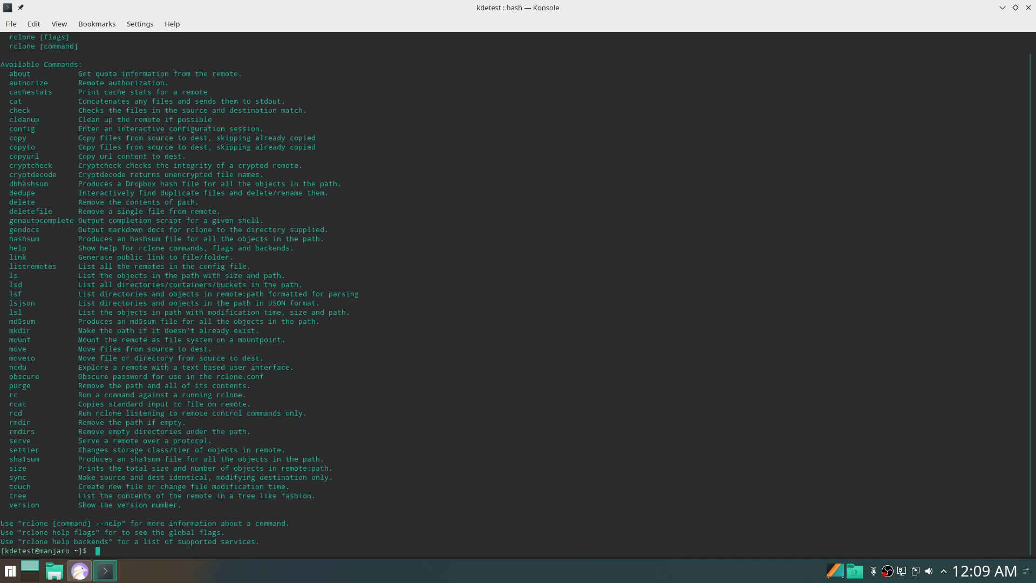
Start rclone config and answer 'n' to create a new remote.
{"action": "type", "text": "rclone"}
{"action": "type", "text": "config"}
{"action": "key", "text": "Return"}
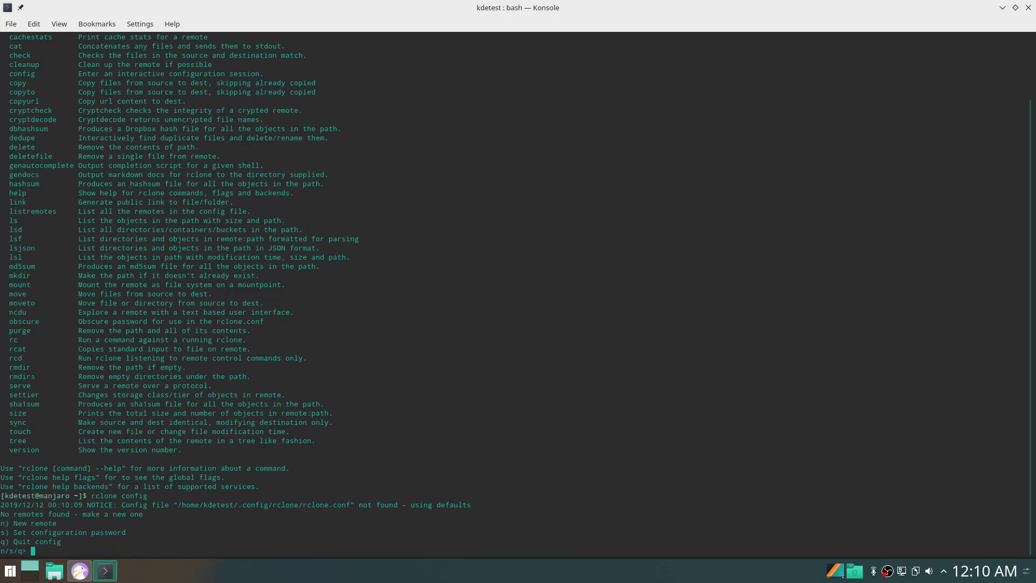
{"action": "type", "text": "n"}
{"action": "key", "text": "Return"}
Name the remote 'Onedrive' and choose storage type 22, Microsoft OneDrive.
{"action": "type", "text": "One"}
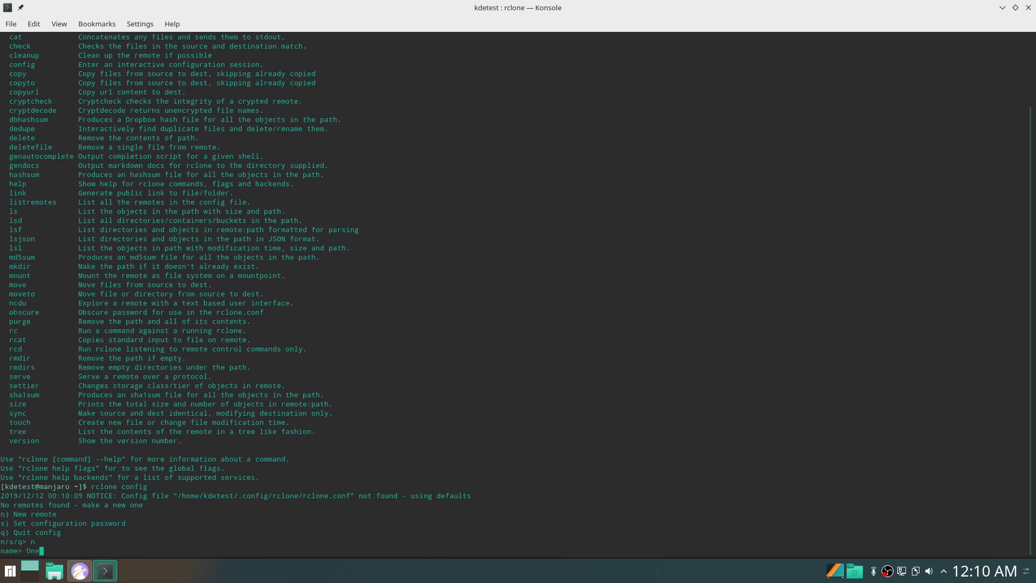
{"action": "type", "text": "drive"}
{"action": "key", "text": "Return"}
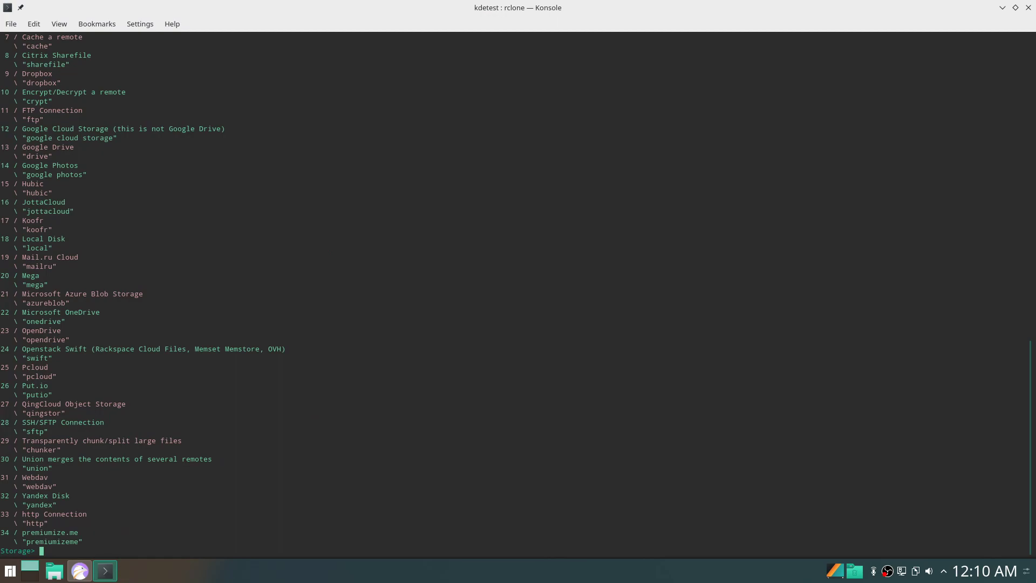
{"action": "type", "text": "22"}
{"action": "key", "text": "Return"}
{"action": "key", "text": "Return"}
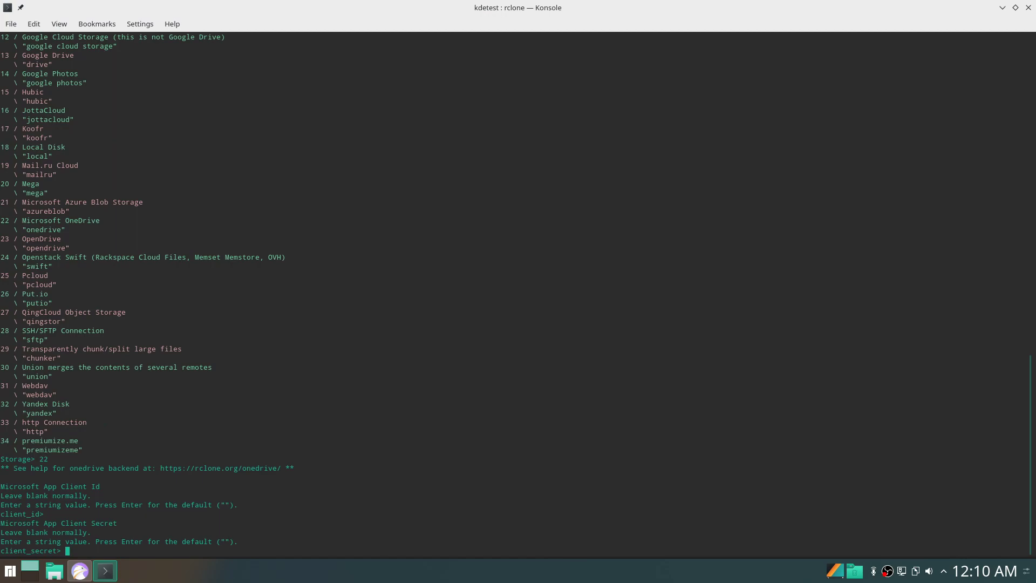
Leave the client credentials blank, skip advanced config, and accept auto config to authorize.
{"action": "key", "text": "Return"}
{"action": "type", "text": "n"}
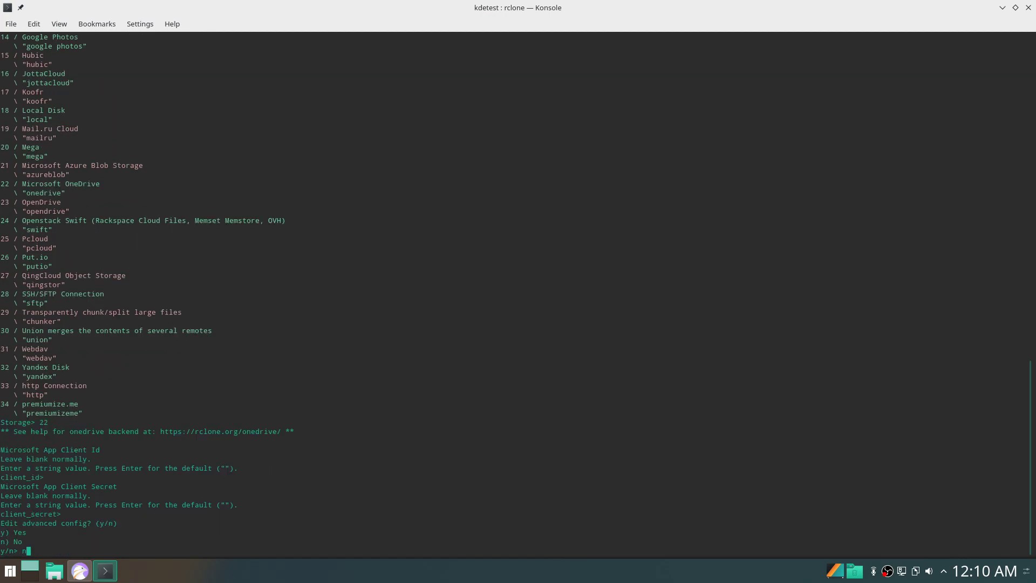
{"action": "key", "text": "Return"}
{"action": "type", "text": "y"}
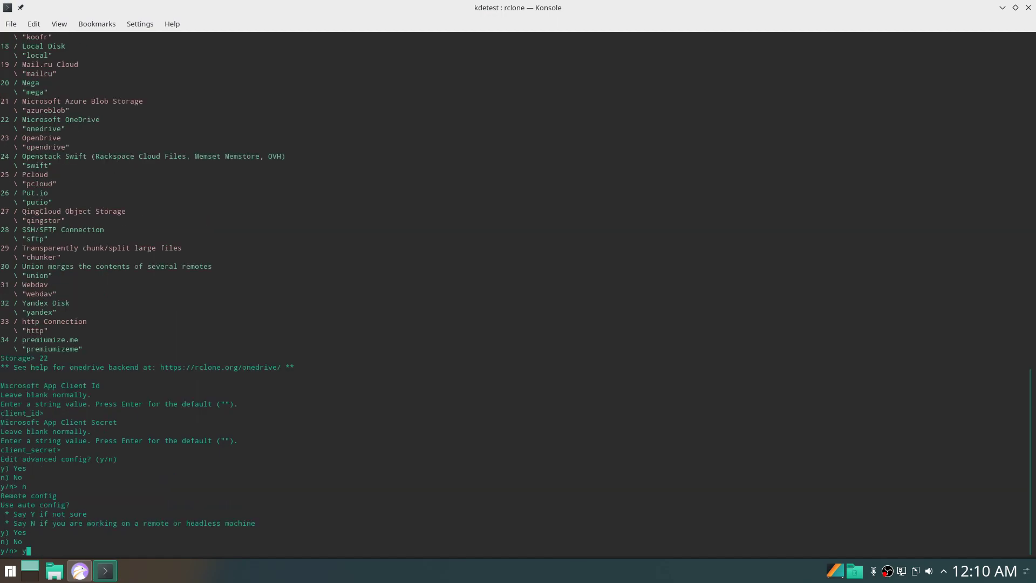
{"action": "key", "text": "Return"}
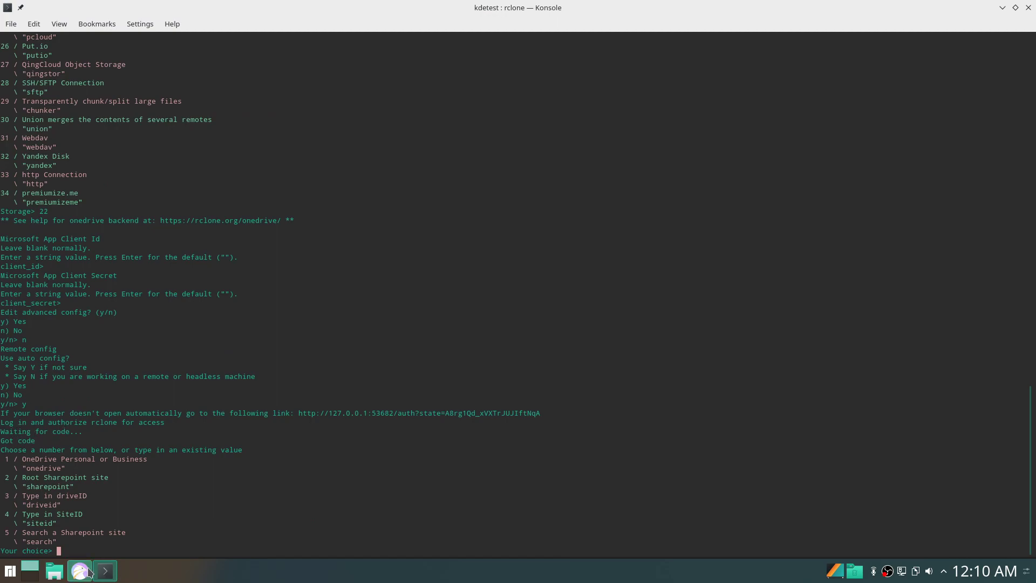
Close Falkon's authorization success tab, show the OneDrive Files page, and minimize the browser.
{"action": "left_click", "coordinate": [82, 576]}
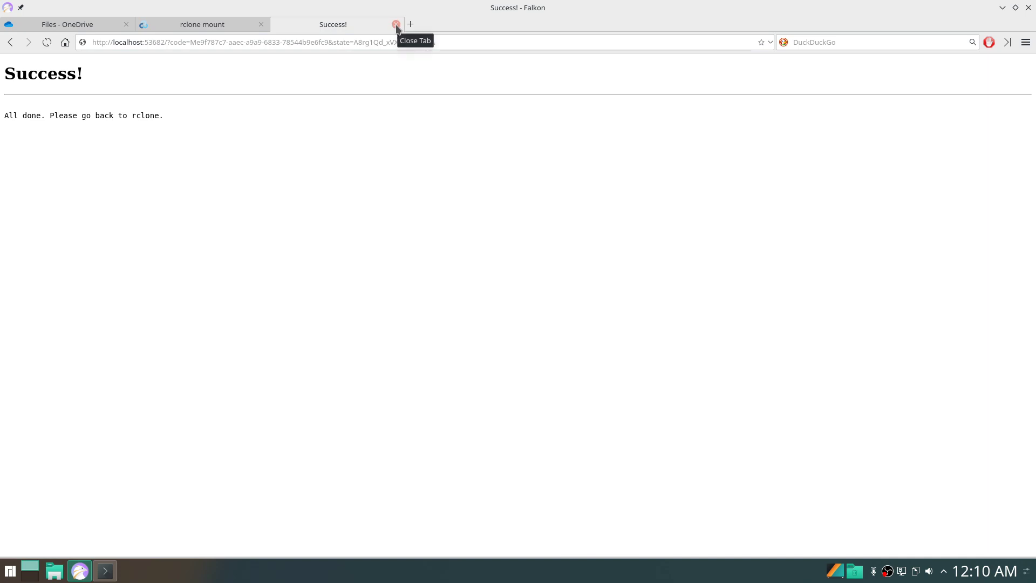
{"action": "left_click", "coordinate": [47, 27]}
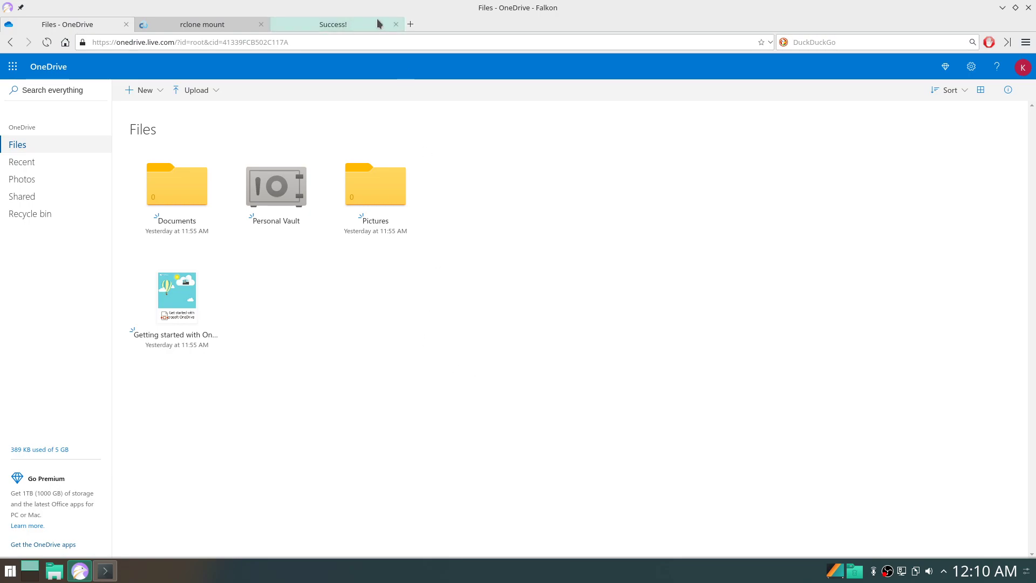
{"action": "left_click", "coordinate": [396, 24]}
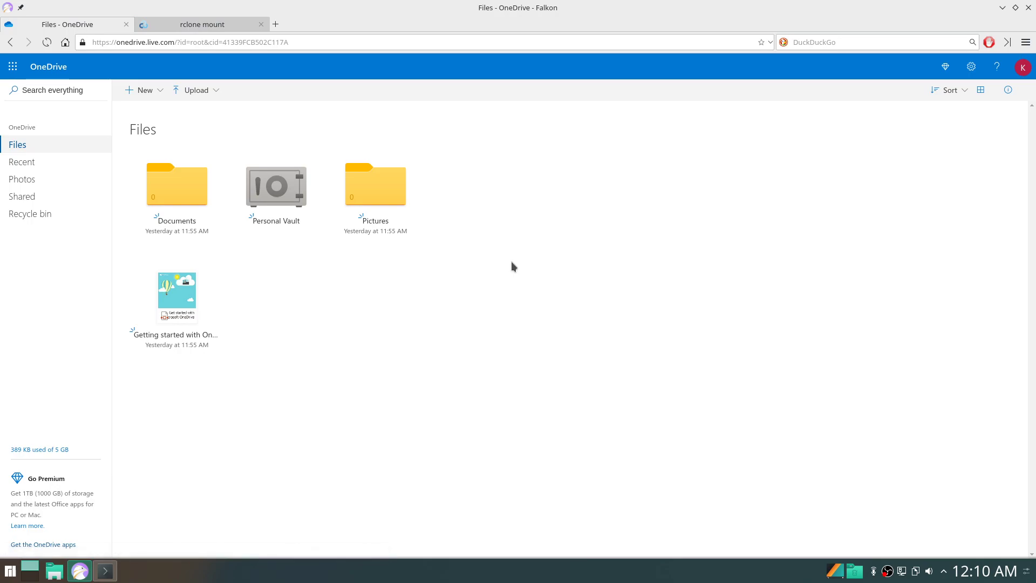
{"action": "left_click", "coordinate": [1001, 8]}
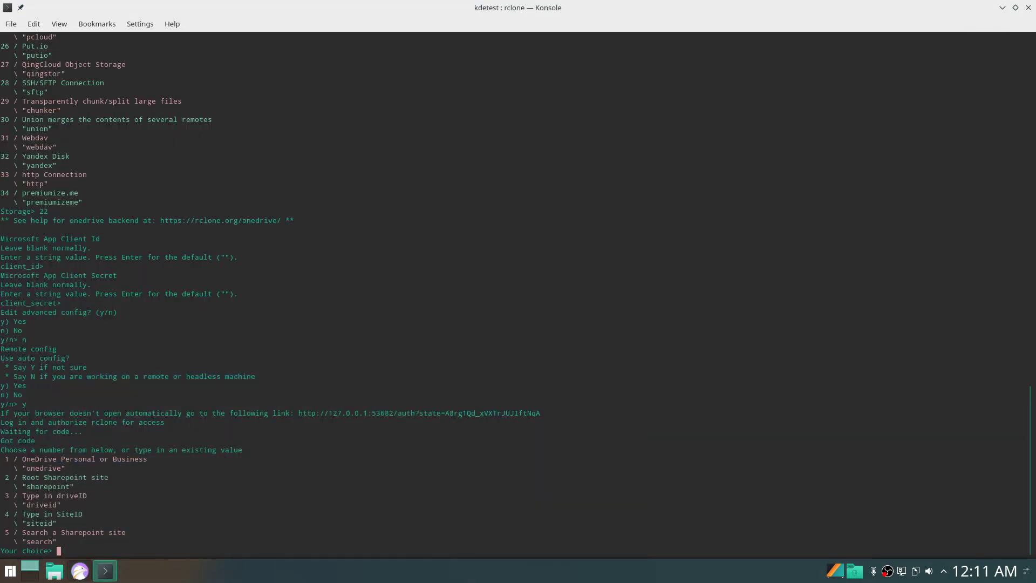
Choose drive type 1 (OneDrive Personal), drive 0, accept it, and save the Onedrive remote.
{"action": "type", "text": "1"}
{"action": "key", "text": "Return"}
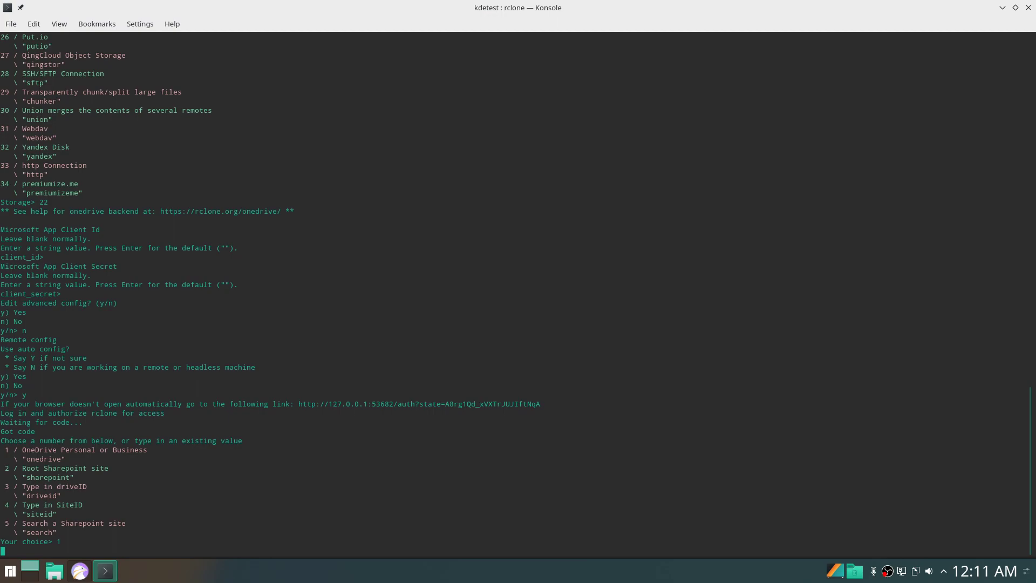
{"action": "type", "text": "0"}
{"action": "key", "text": "Return"}
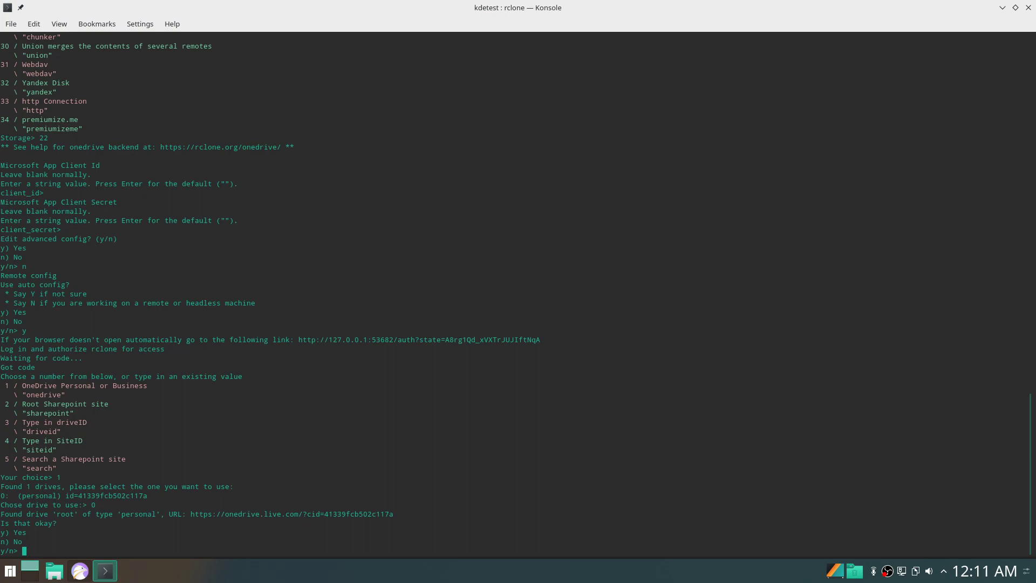
{"action": "type", "text": "y"}
{"action": "key", "text": "Return"}
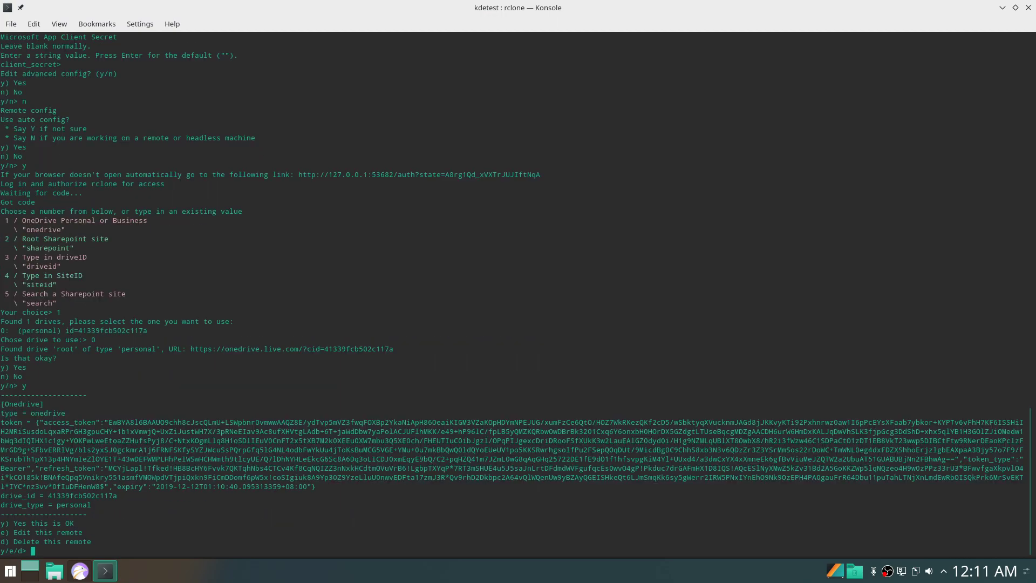
{"action": "type", "text": "y"}
{"action": "key", "text": "Return"}
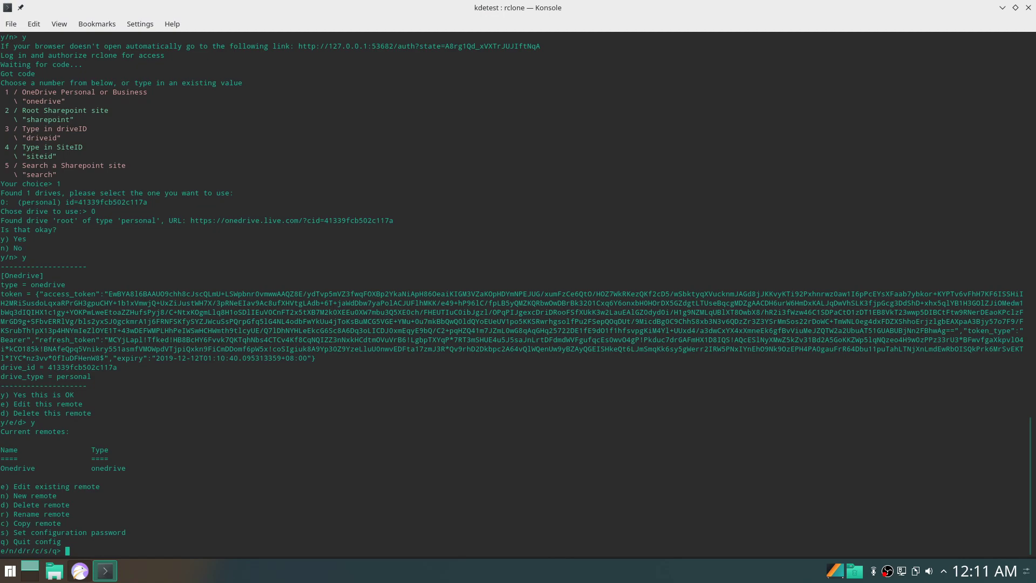
Quit rclone config with q and open Dolphin on the home folder.
{"action": "type", "text": "q"}
{"action": "key", "text": "Return"}
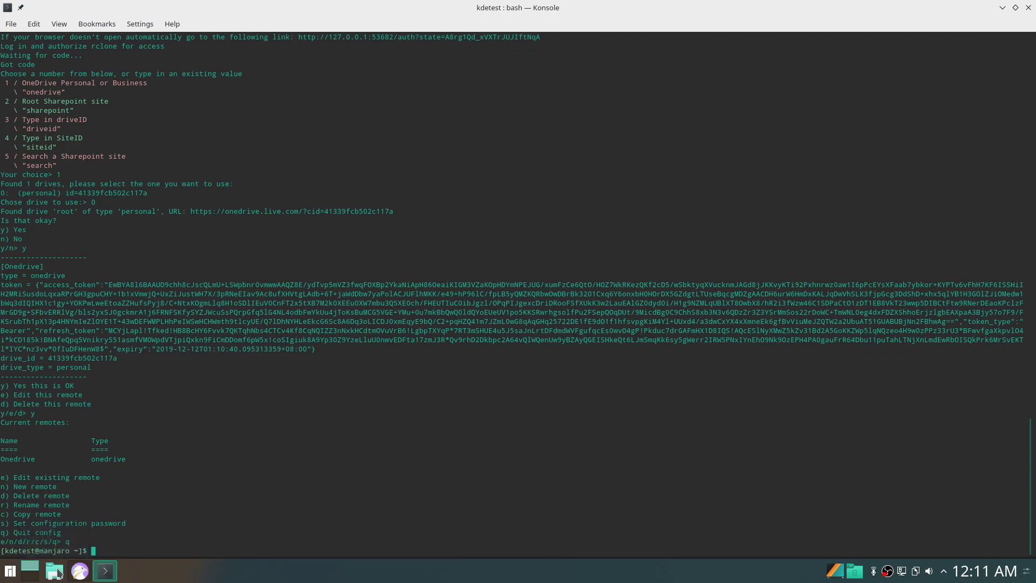
{"action": "left_click", "coordinate": [58, 573]}
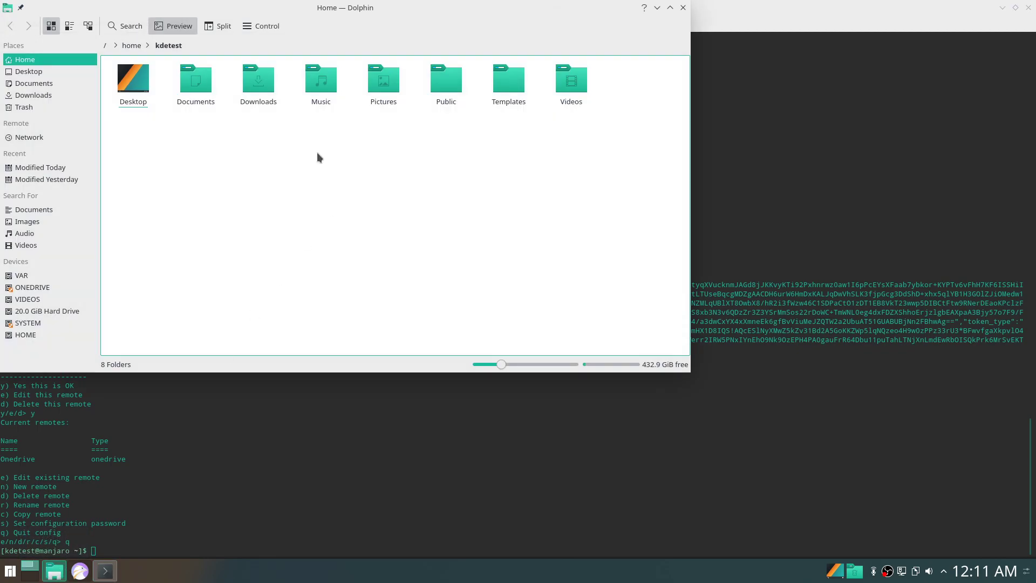
Create a folder named 'OneDrive' in the kdetest home folder via Create New > Folder.
{"action": "right_click", "coordinate": [318, 154]}
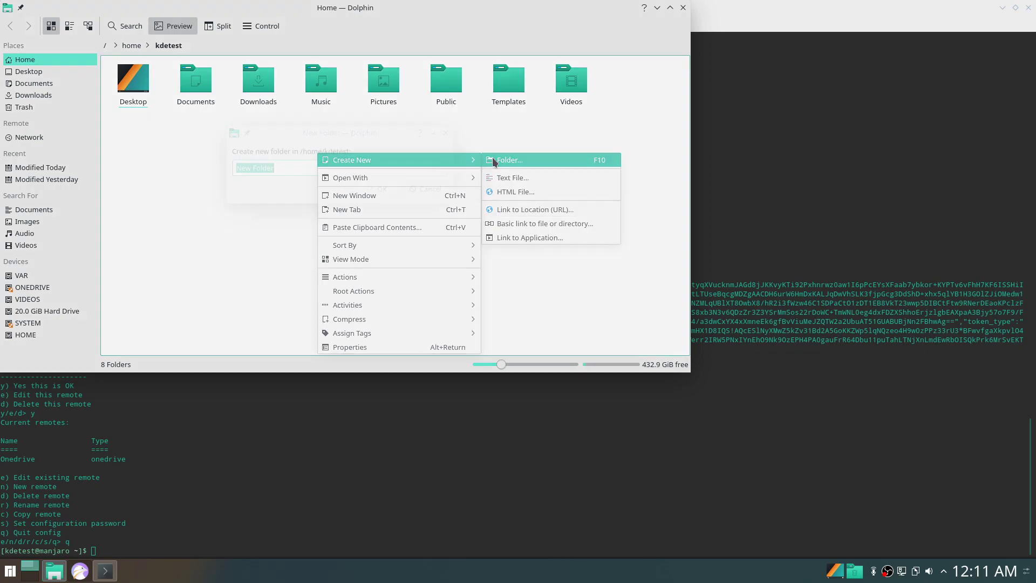
{"action": "left_click", "coordinate": [492, 159]}
{"action": "type", "text": "OneDrive"}
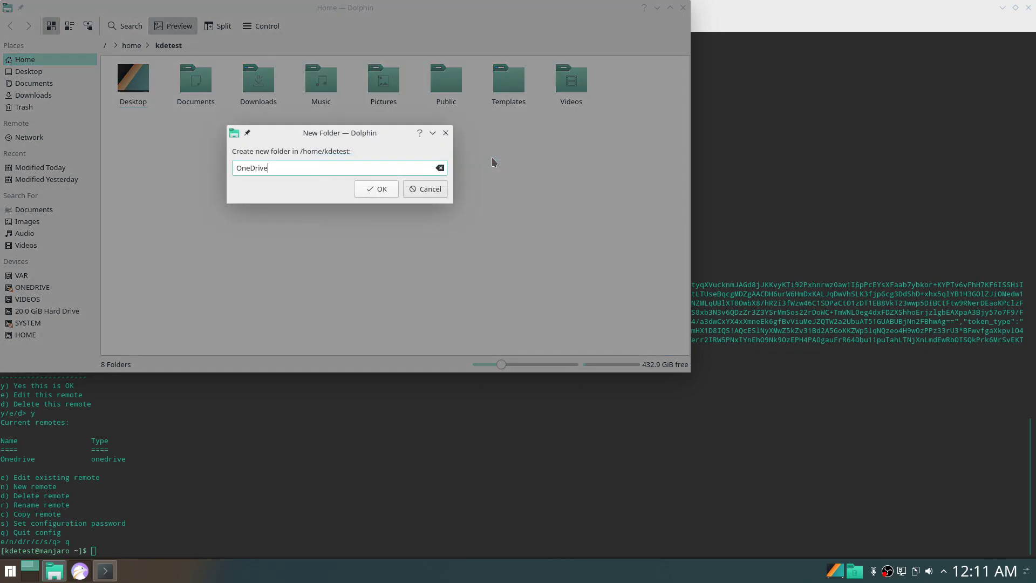
{"action": "key", "text": "Return"}
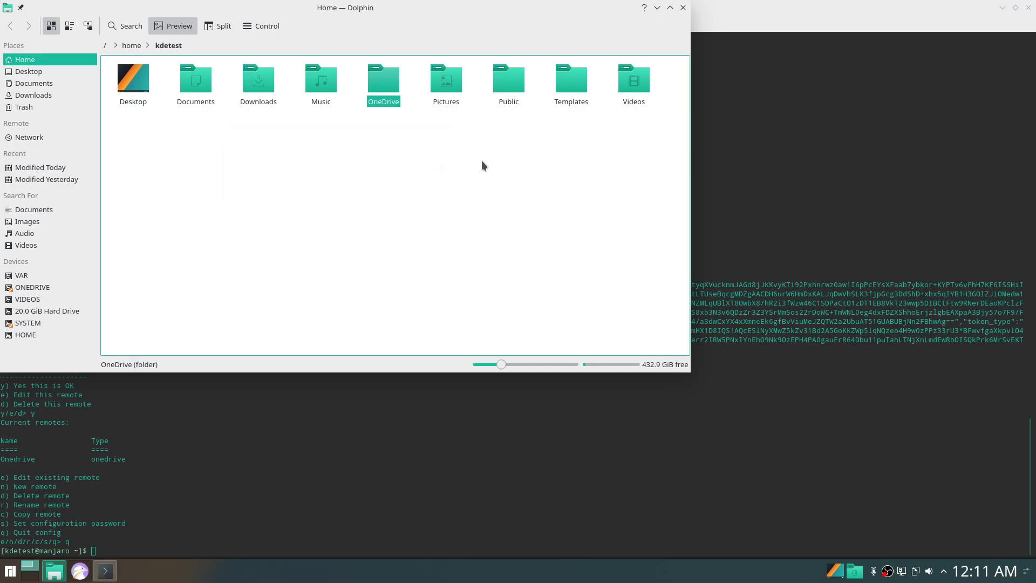
{"action": "left_click", "coordinate": [475, 163]}
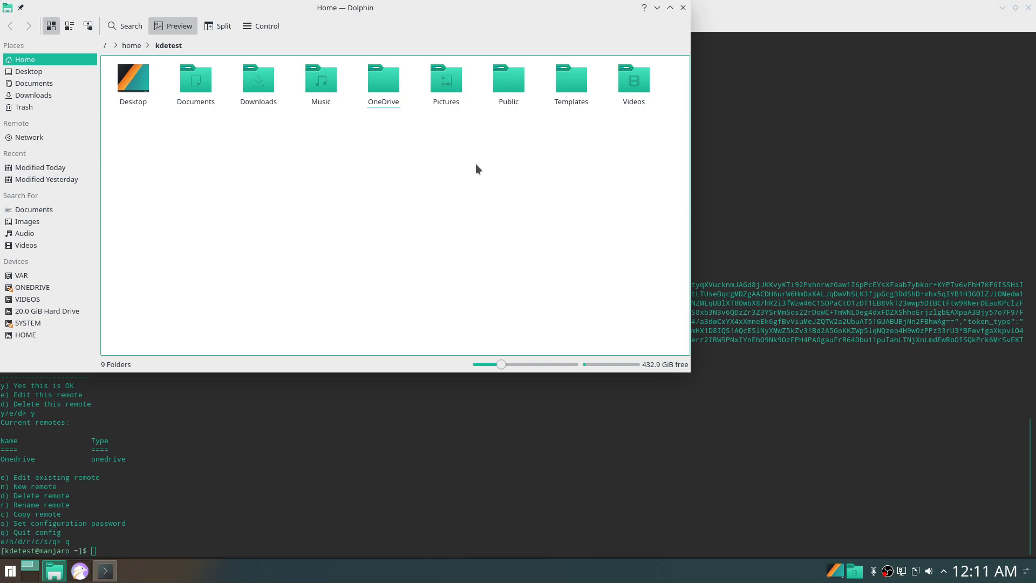
Print the contents of /usr/local/bin/mount_Onedrive.sh with cat in Konsole.
{"action": "left_click", "coordinate": [318, 451]}
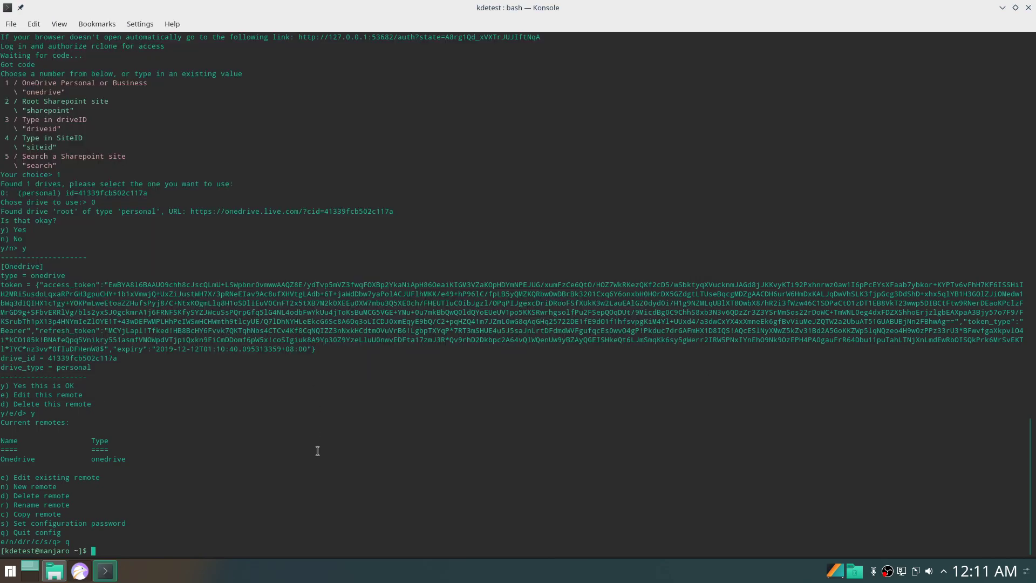
{"action": "type", "text": "cat /u"}
{"action": "key", "text": "Tab"}
{"action": "type", "text": "lo"}
{"action": "key", "text": "Tab"}
{"action": "type", "text": "bi"}
{"action": "key", "text": "Tab"}
{"action": "key", "text": "Tab"}
{"action": "key", "text": "Return"}
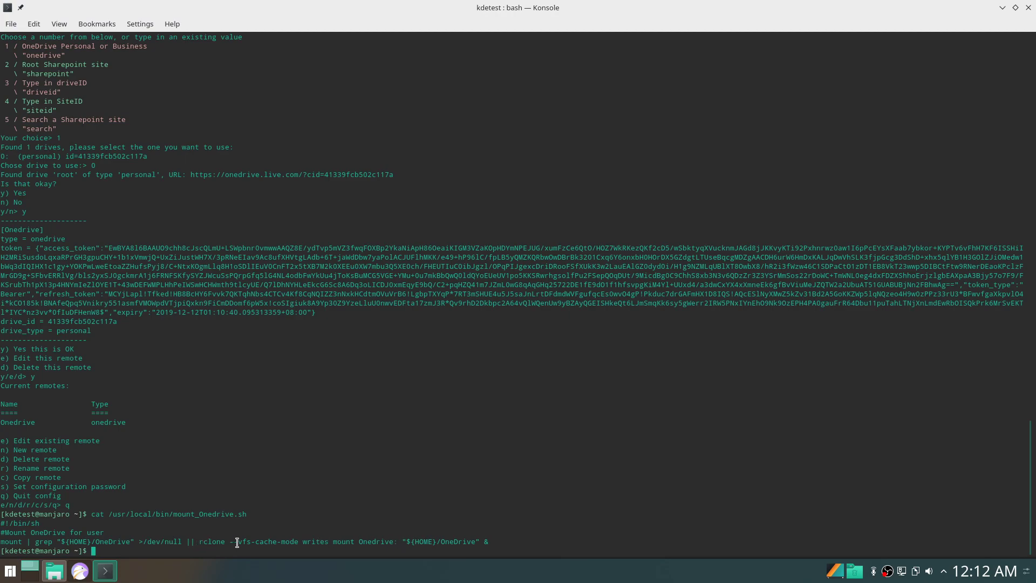
Highlight the vfs cache mode option, then run mount_Onedrive.sh to mount Onedrive: at ~/OneDrive.
{"action": "left_click_drag", "start_coordinate": [235, 543], "coordinate": [328, 543]}
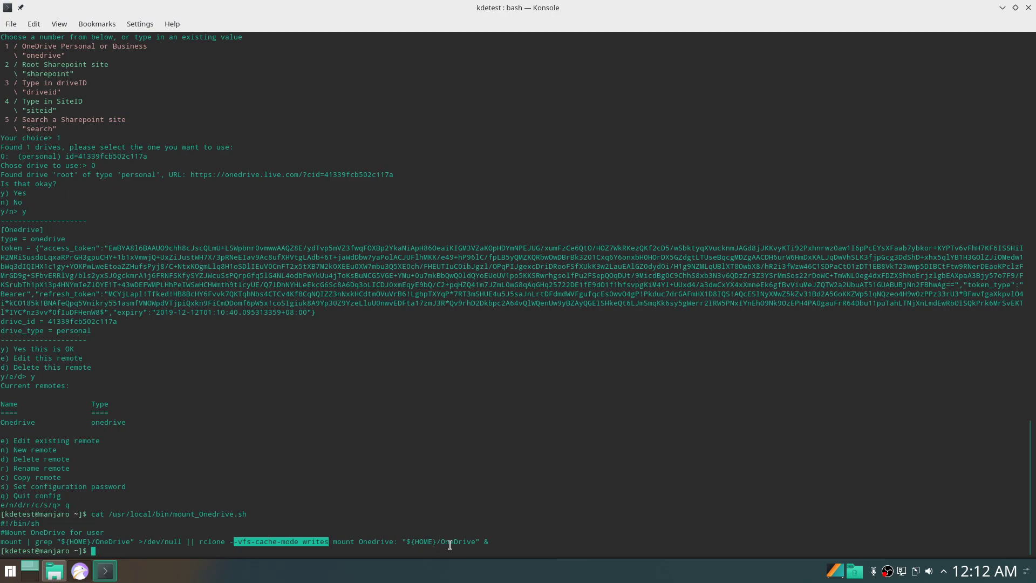
{"action": "left_click", "coordinate": [485, 517]}
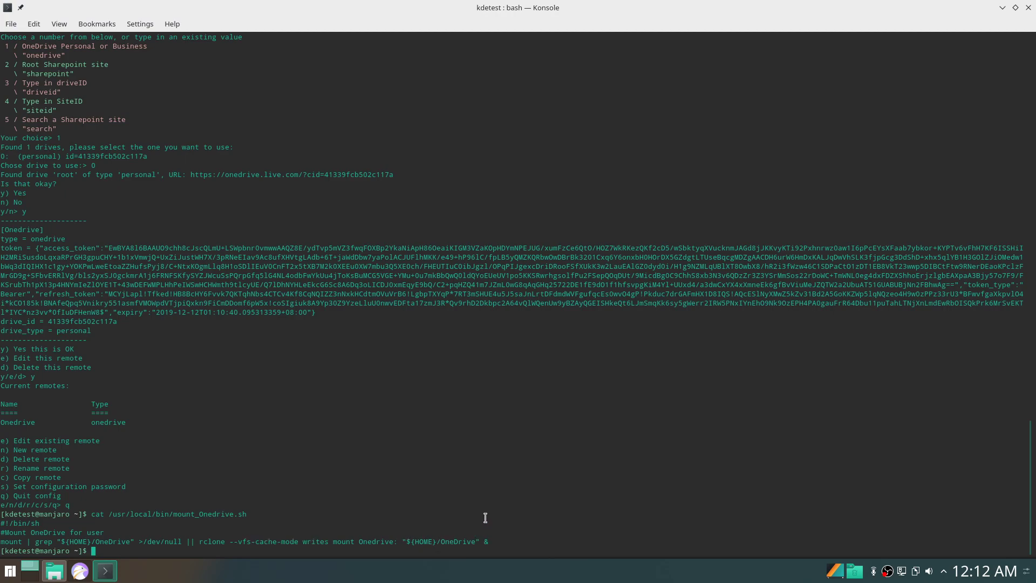
{"action": "type", "text": "mount_"}
{"action": "key", "text": "Tab"}
{"action": "key", "text": "Return"}
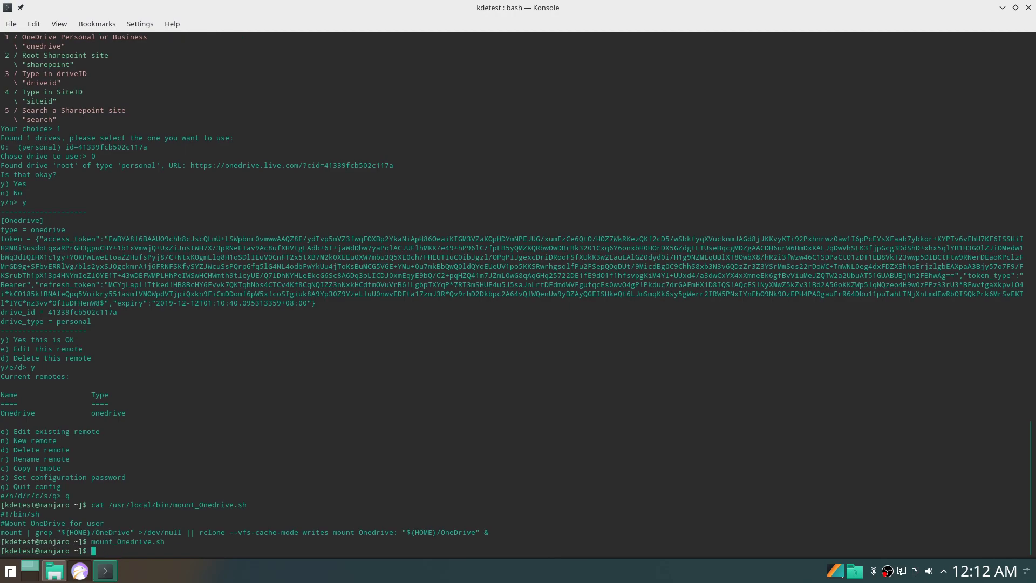
Open the mounted OneDrive folder in Dolphin and place Falkon beside it.
{"action": "left_click", "coordinate": [52, 571]}
{"action": "double_click", "coordinate": [384, 81]}
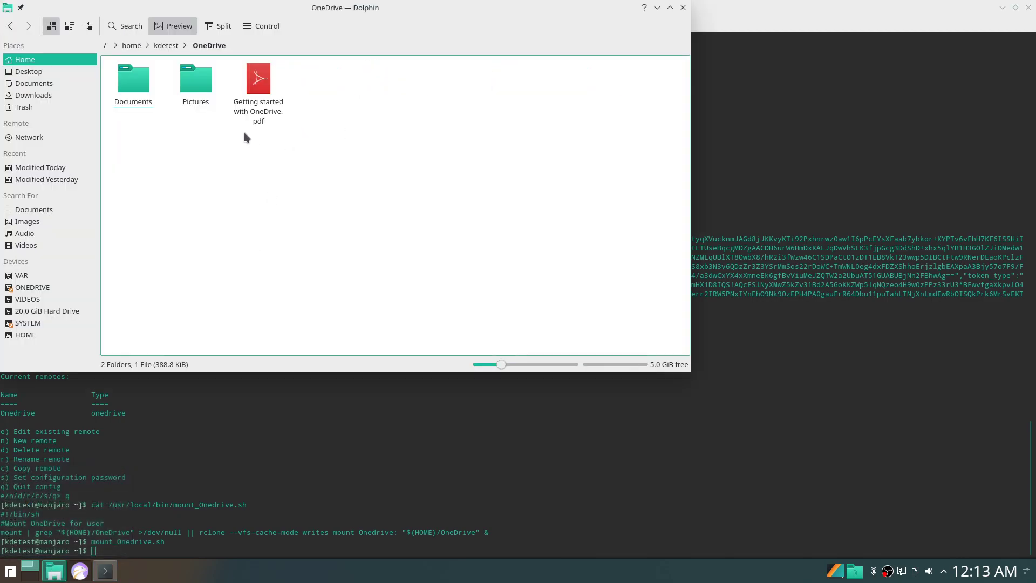
{"action": "left_click", "coordinate": [80, 571]}
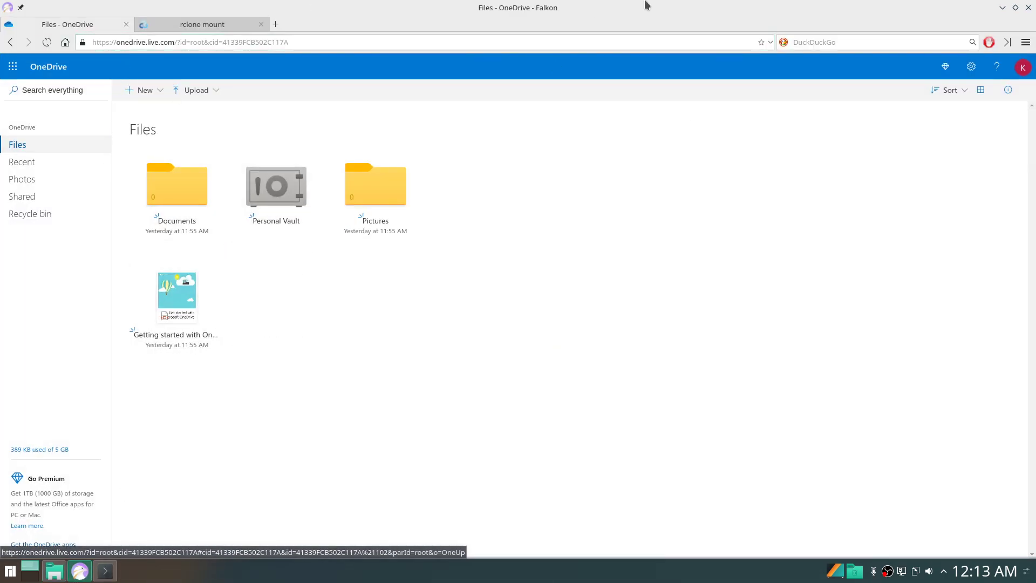
{"action": "left_click_drag", "start_coordinate": [592, 15], "coordinate": [621, 81]}
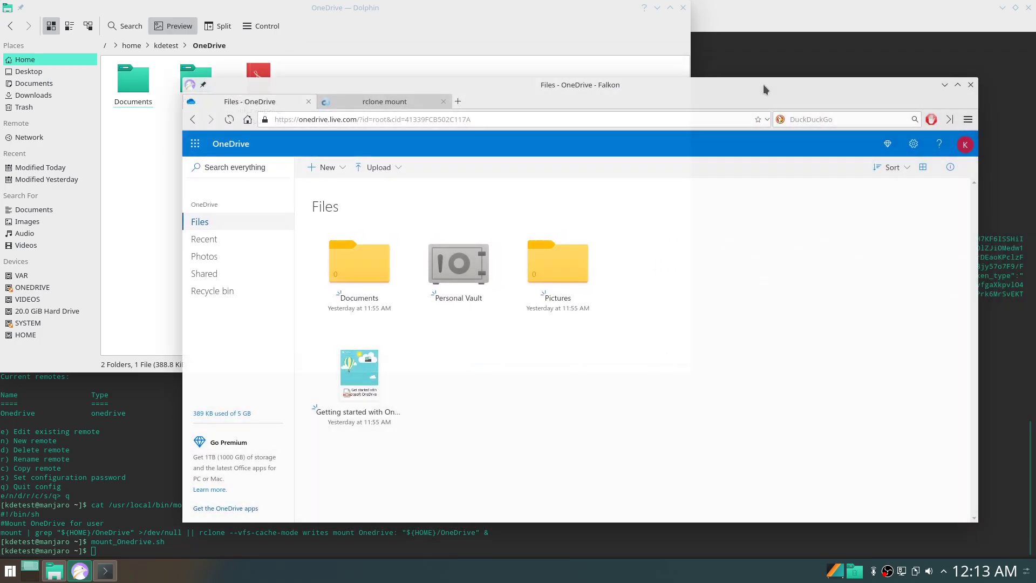
{"action": "left_click", "coordinate": [134, 92]}
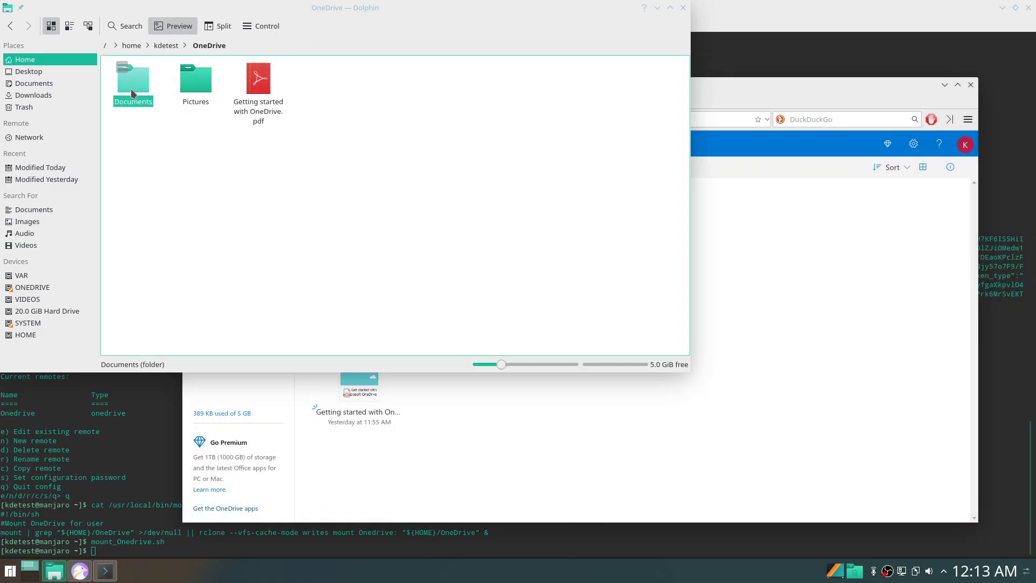
In OneDrive's Documents folder, create a new text file named 'Test'.
{"action": "double_click", "coordinate": [131, 88]}
{"action": "right_click", "coordinate": [138, 97]}
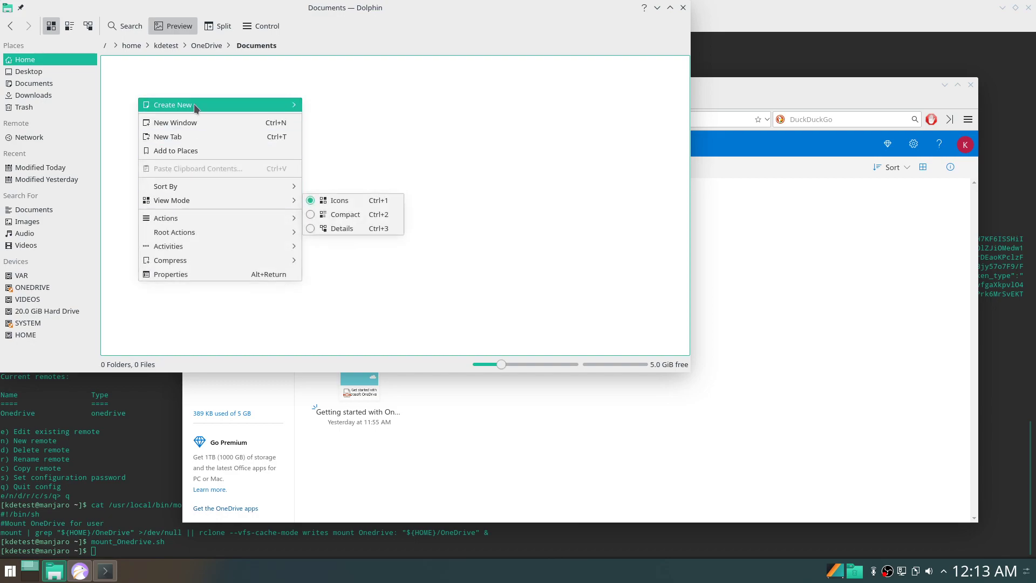
{"action": "mouse_move", "coordinate": [274, 106]}
{"action": "left_click", "coordinate": [341, 122]}
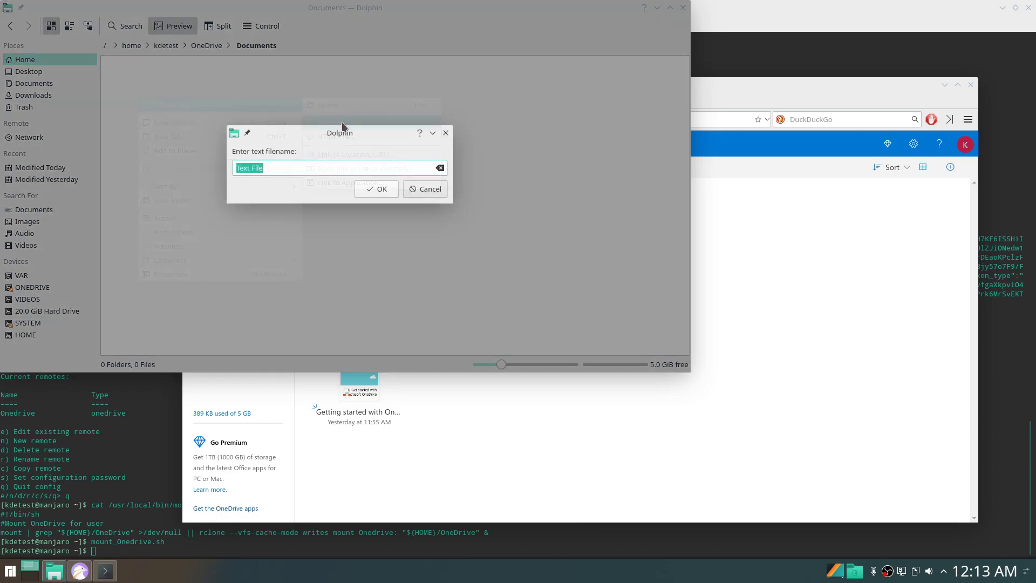
{"action": "type", "text": "Test"}
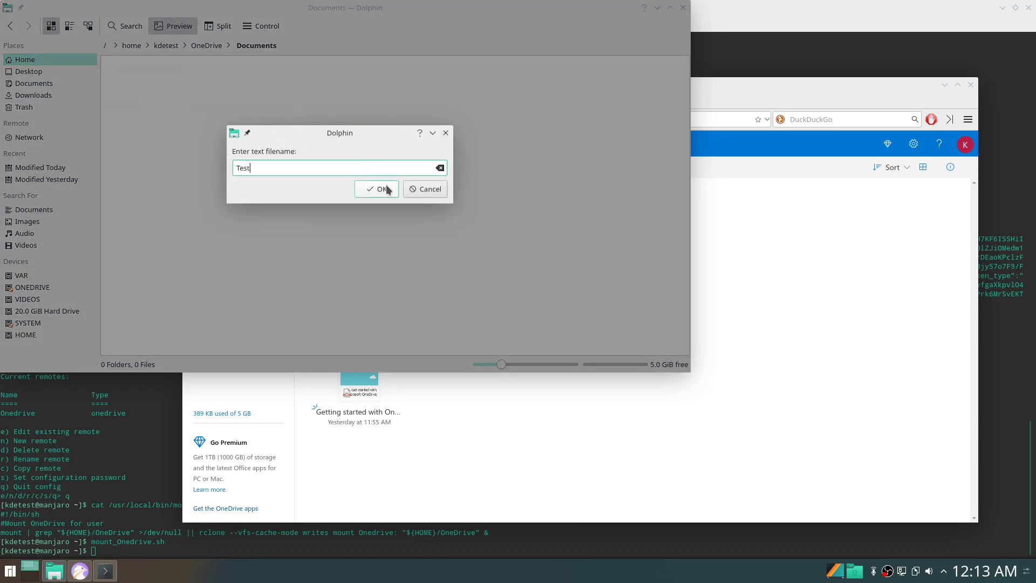
{"action": "left_click", "coordinate": [387, 190]}
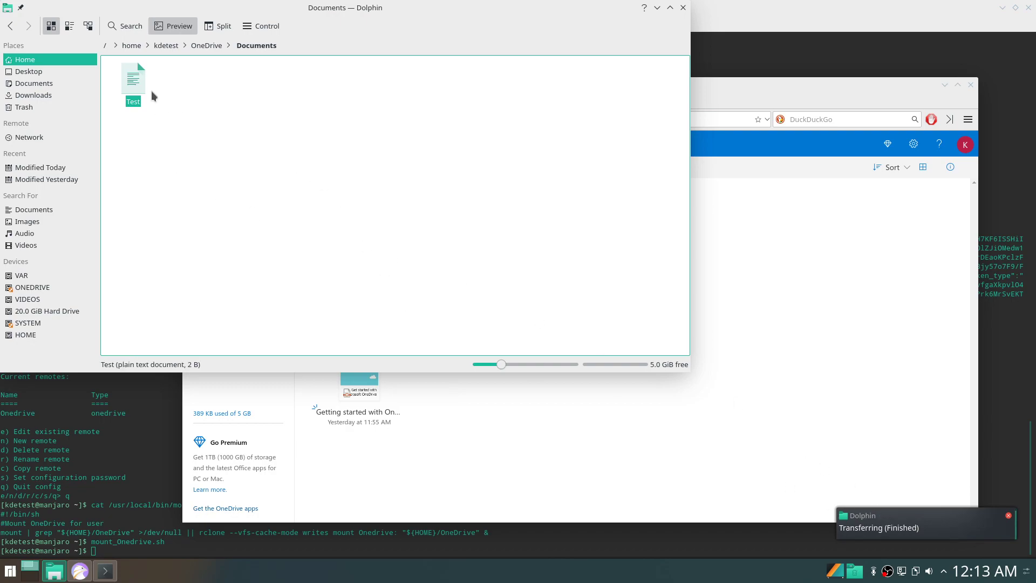
Raise Falkon and open the Documents folder on the OneDrive website.
{"action": "left_click", "coordinate": [518, 448]}
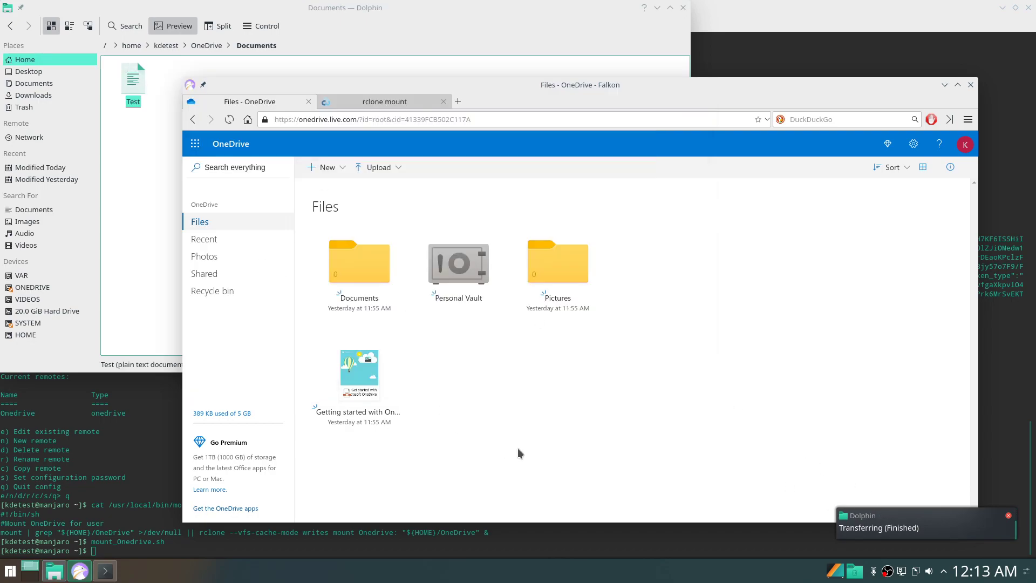
{"action": "left_click", "coordinate": [347, 269]}
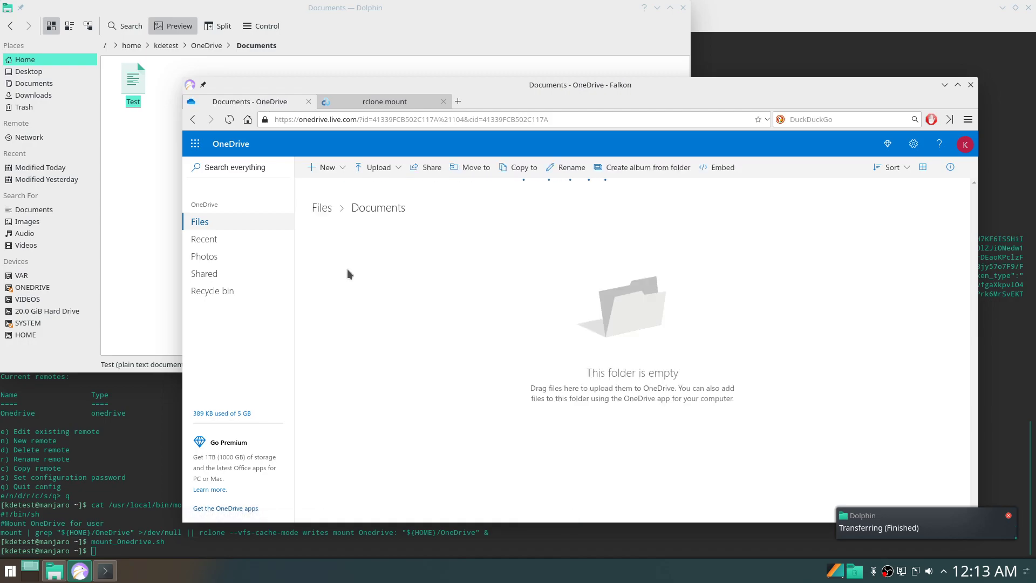